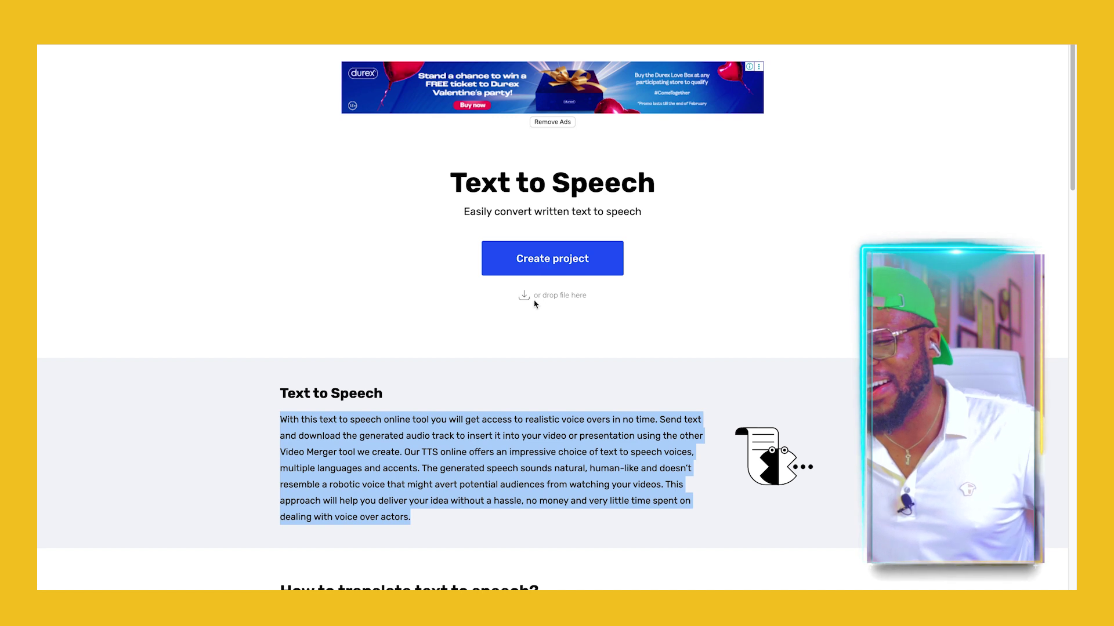
Create a text-to-speech project and paste the copied tool description paragraph as the script
{"action": "left_click", "coordinate": [542, 272]}
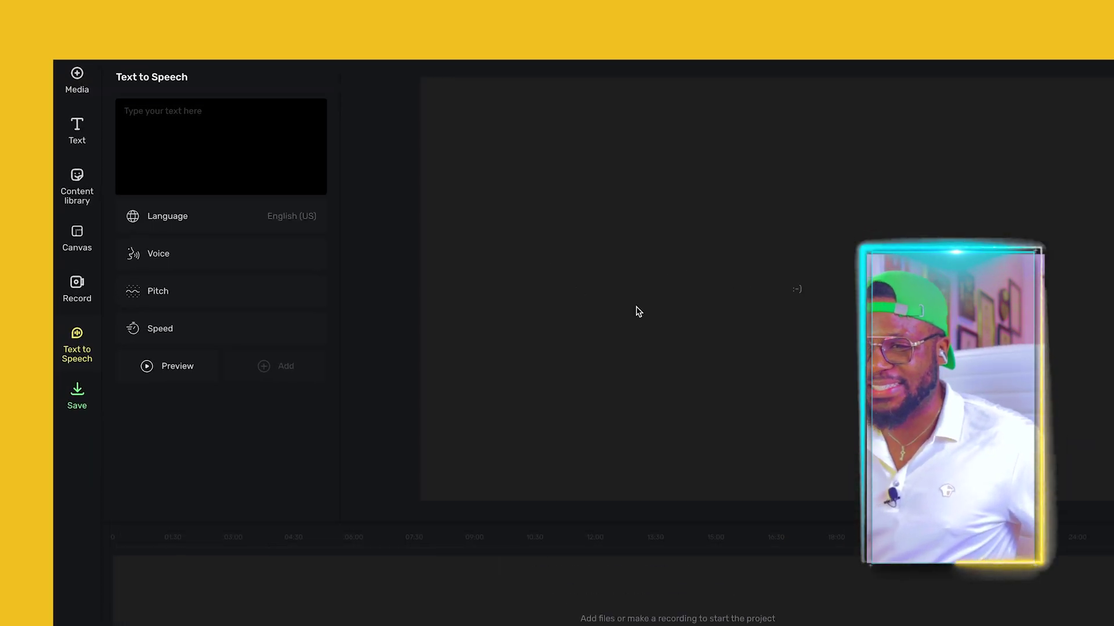
{"action": "left_click", "coordinate": [285, 195]}
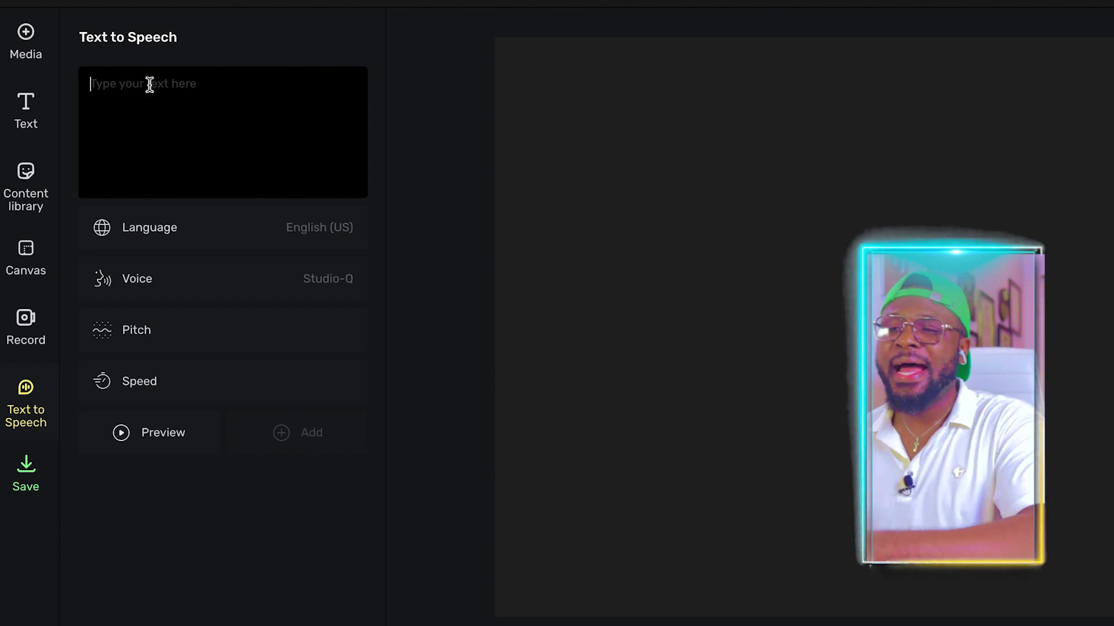
{"action": "type", "text": "ehg"}
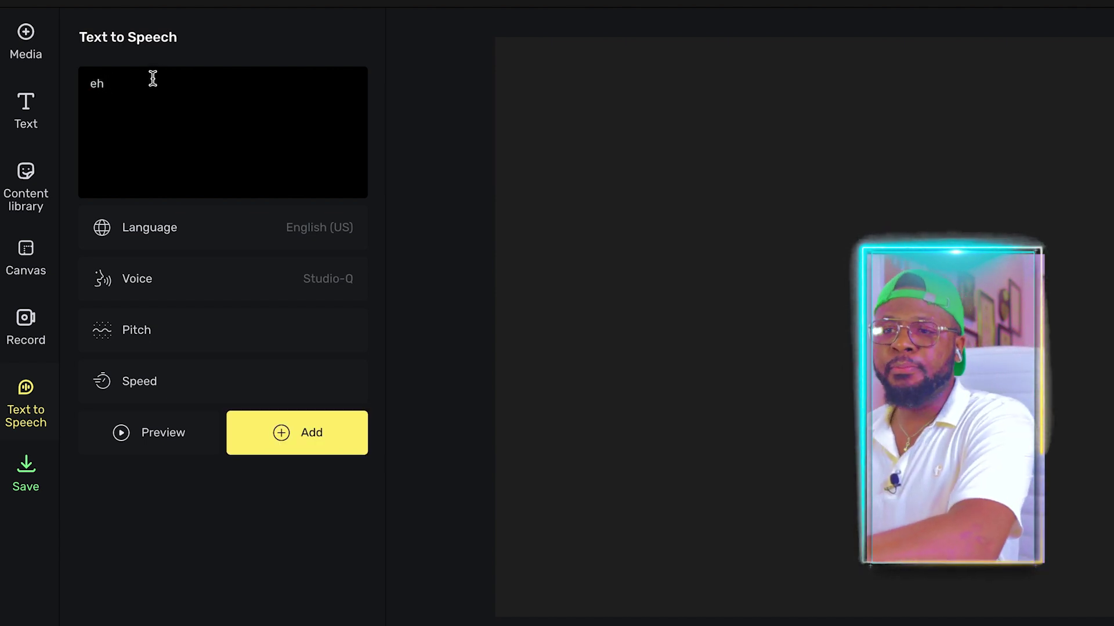
{"action": "key", "text": "BackSpace"}
{"action": "key", "text": "BackSpace"}
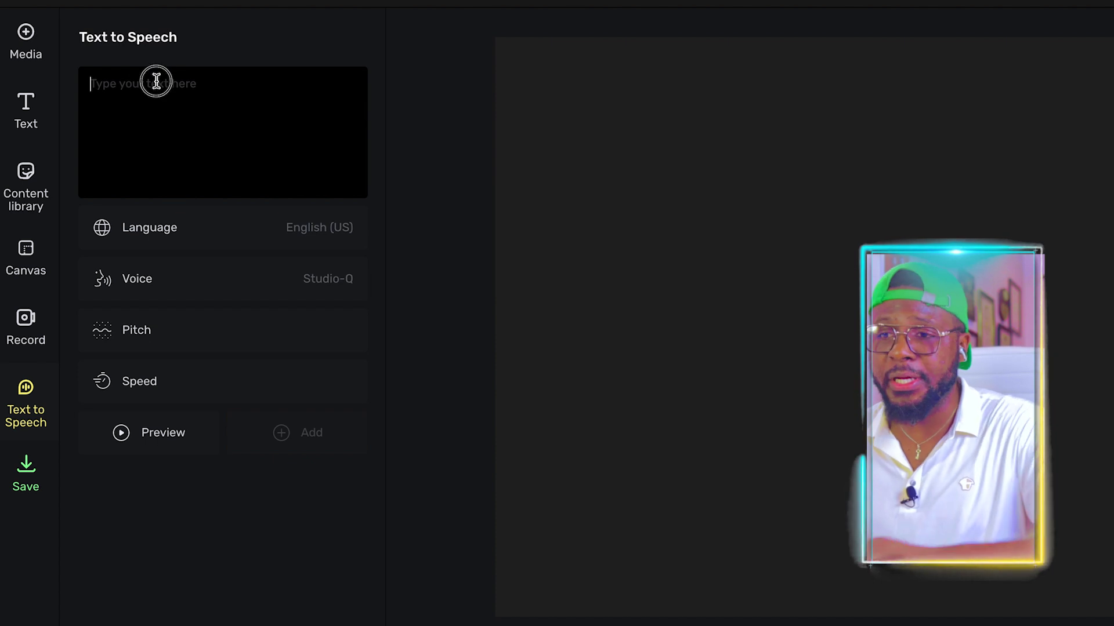
{"action": "key", "text": "ctrl+v"}
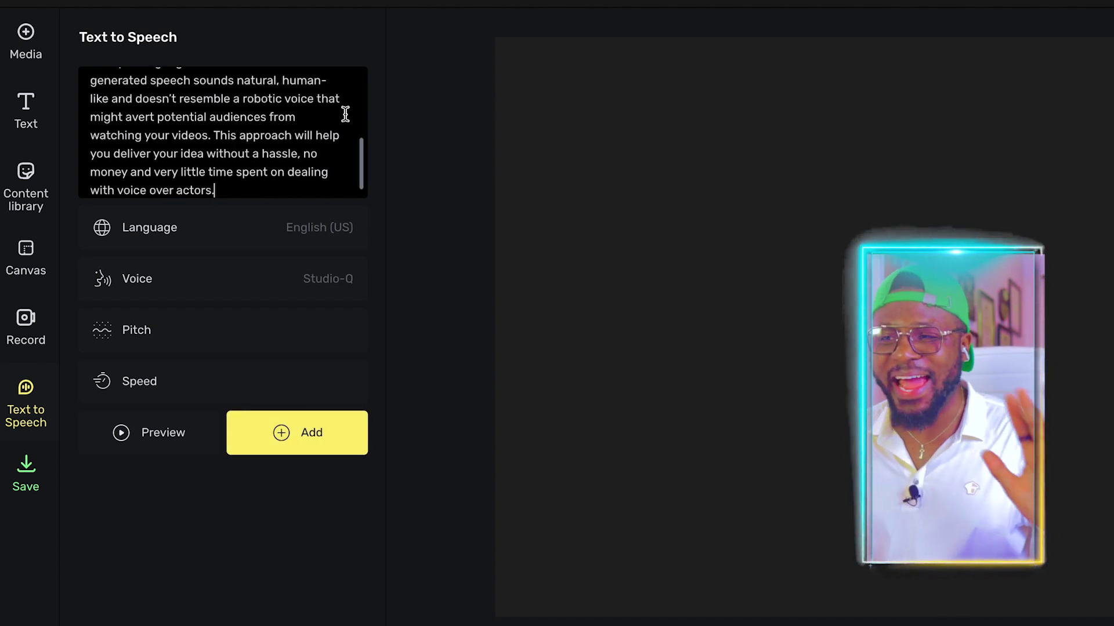
Look through the list of available speech languages
{"action": "left_click", "coordinate": [330, 229]}
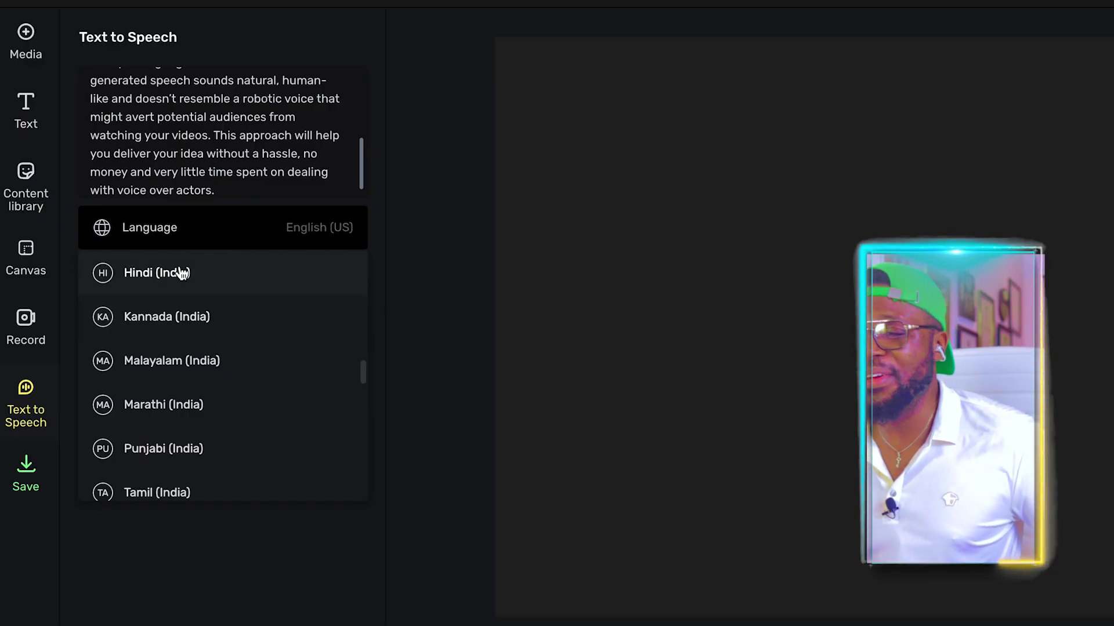
{"action": "scroll", "coordinate": [179, 279], "scroll_direction": "down", "scroll_amount": 3}
{"action": "scroll", "coordinate": [156, 313], "scroll_direction": "down", "scroll_amount": 1}
{"action": "left_click", "coordinate": [259, 177]}
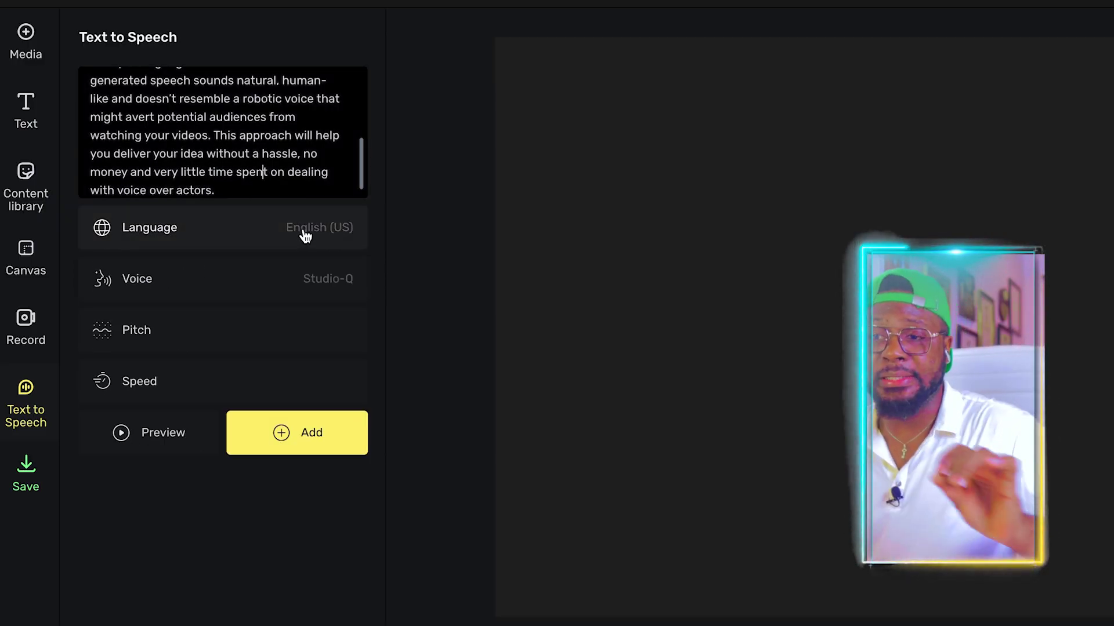
Sample the Studio-Q voice, browse the other voices and select Neural2-A
{"action": "left_click", "coordinate": [206, 292]}
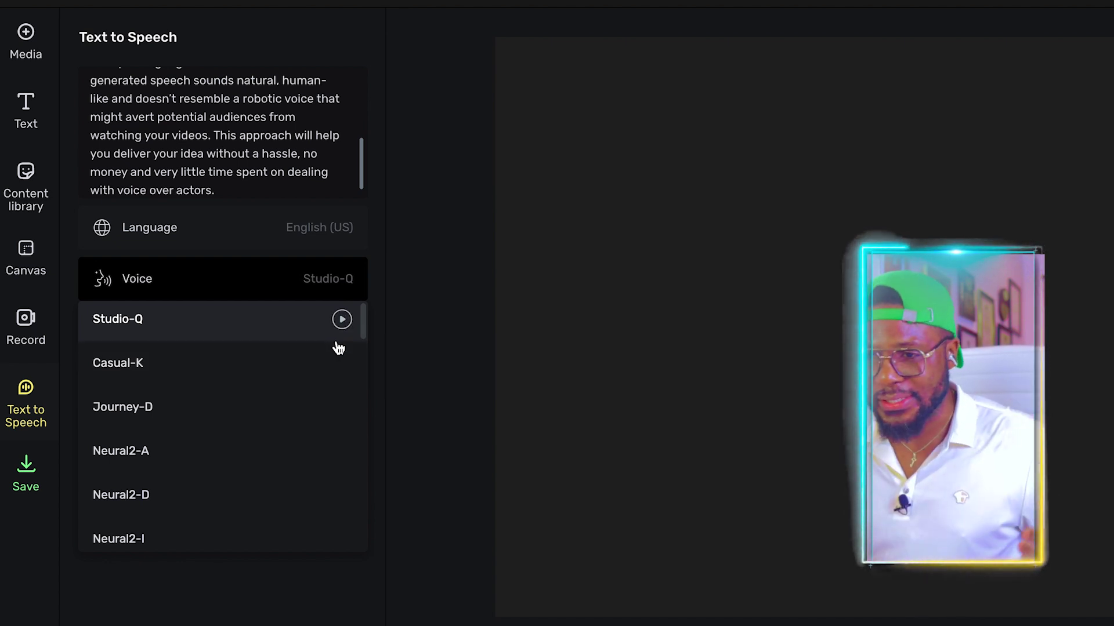
{"action": "left_click", "coordinate": [342, 320]}
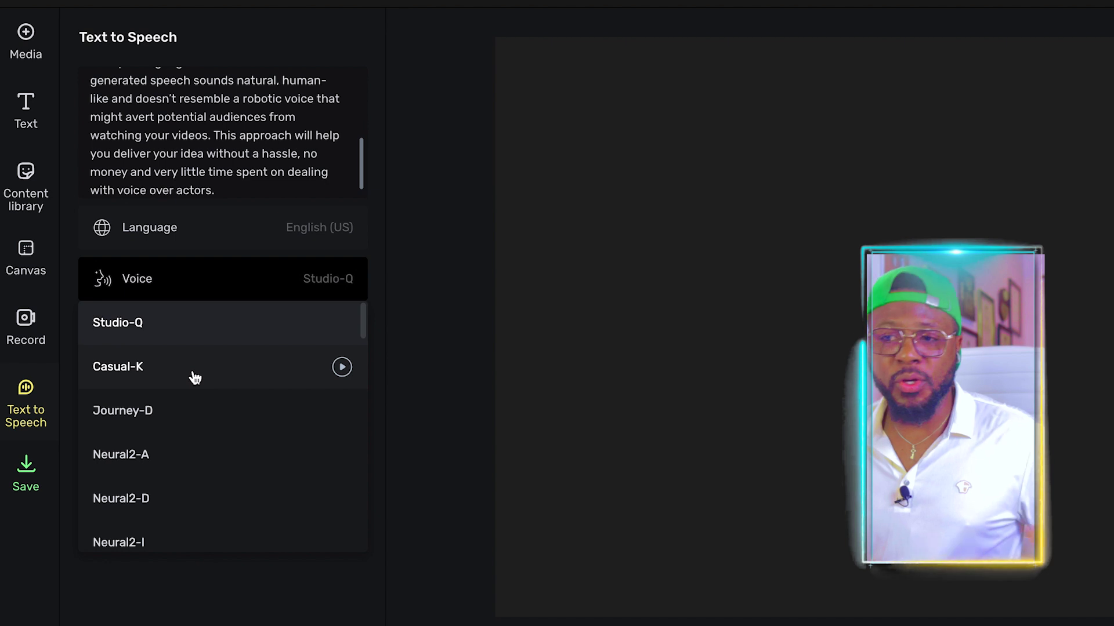
{"action": "scroll", "coordinate": [191, 377], "scroll_direction": "down", "scroll_amount": 10}
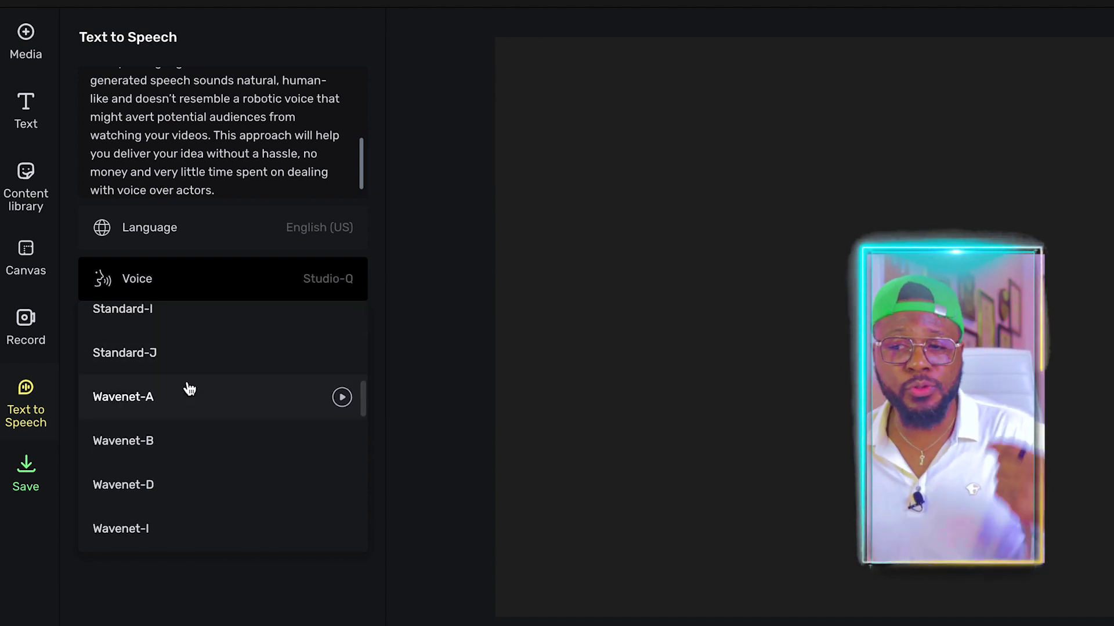
{"action": "scroll", "coordinate": [249, 406], "scroll_direction": "up", "scroll_amount": 4}
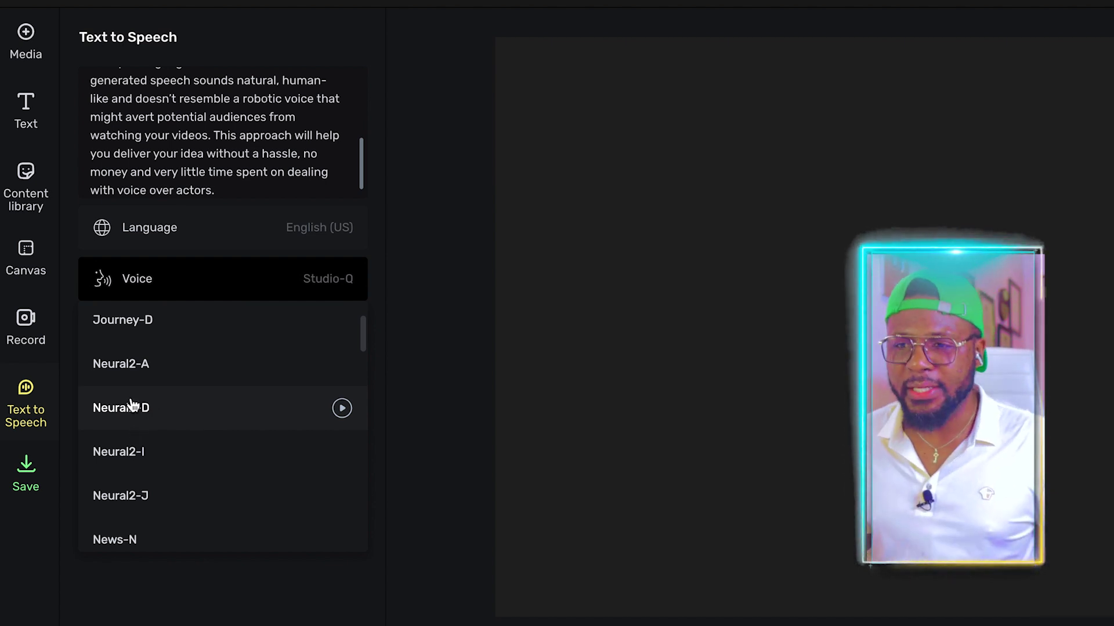
{"action": "left_click", "coordinate": [130, 370]}
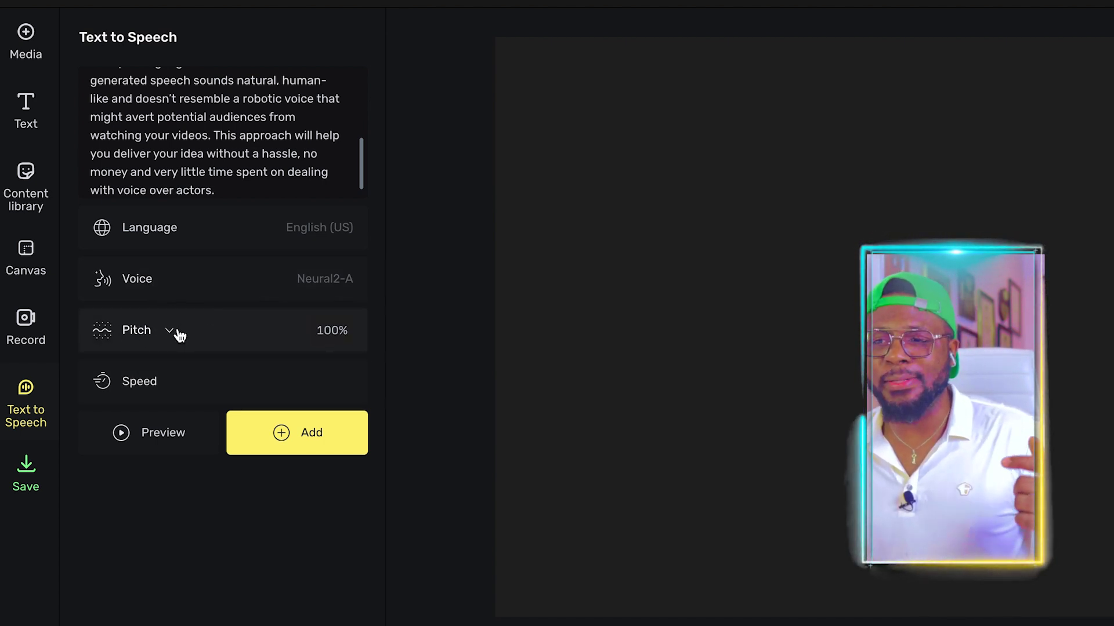
Examine the pitch and speed settings and preview the speech
{"action": "left_click", "coordinate": [170, 331]}
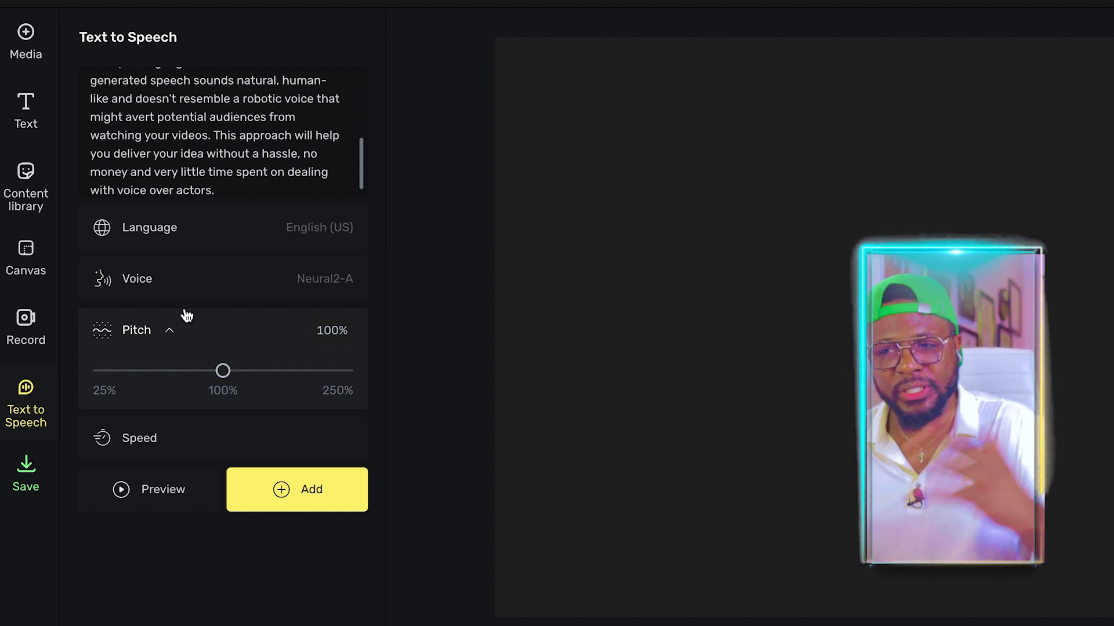
{"action": "left_click", "coordinate": [171, 337]}
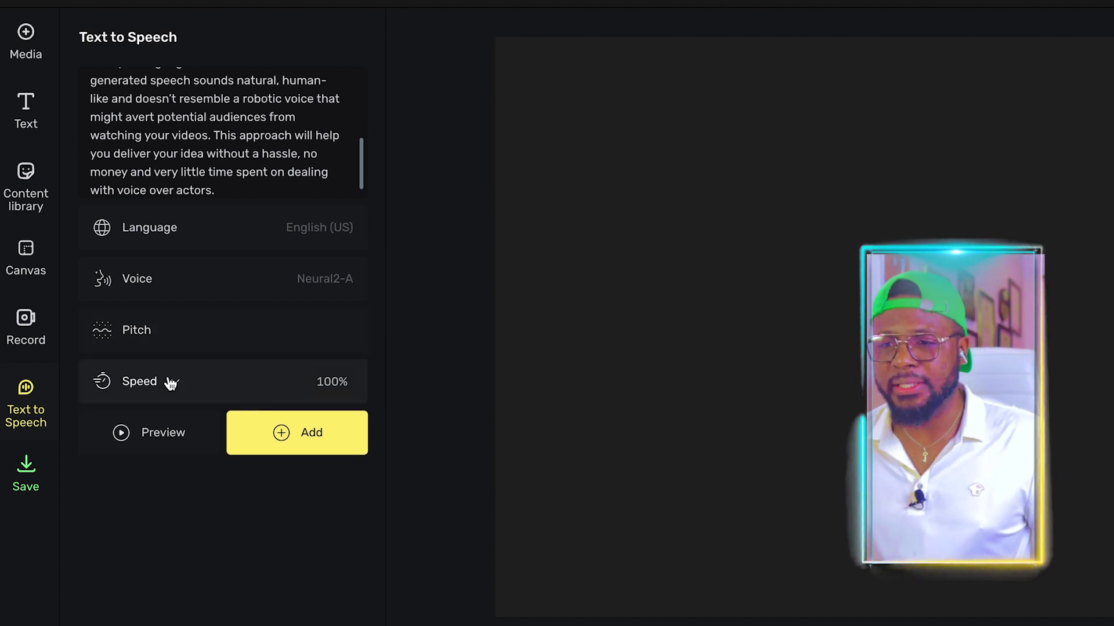
{"action": "left_click", "coordinate": [175, 383]}
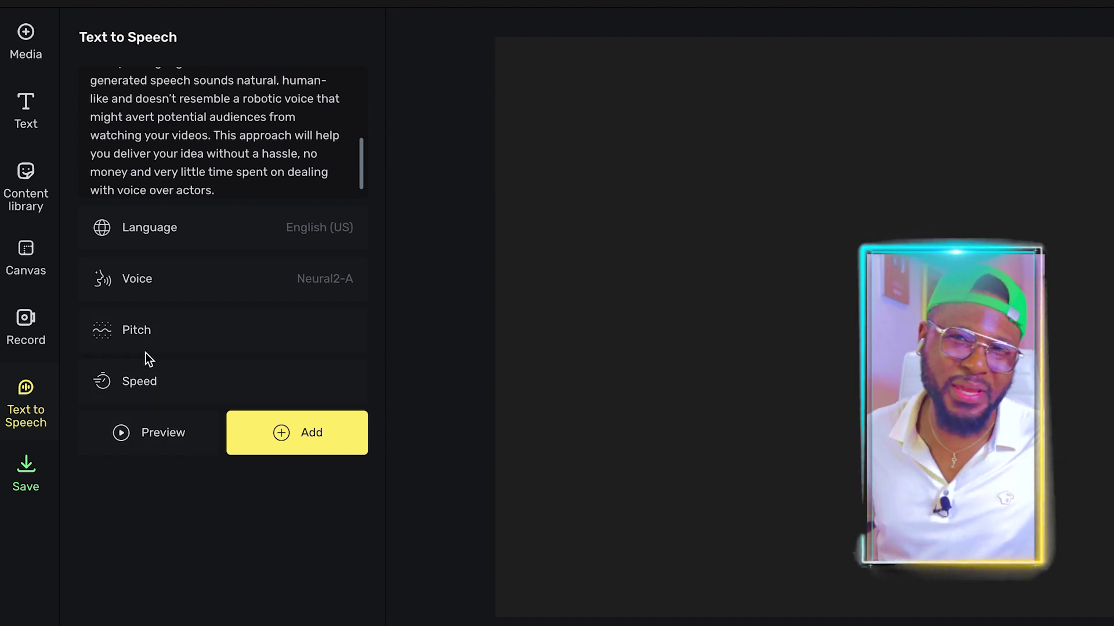
{"action": "left_click", "coordinate": [153, 435]}
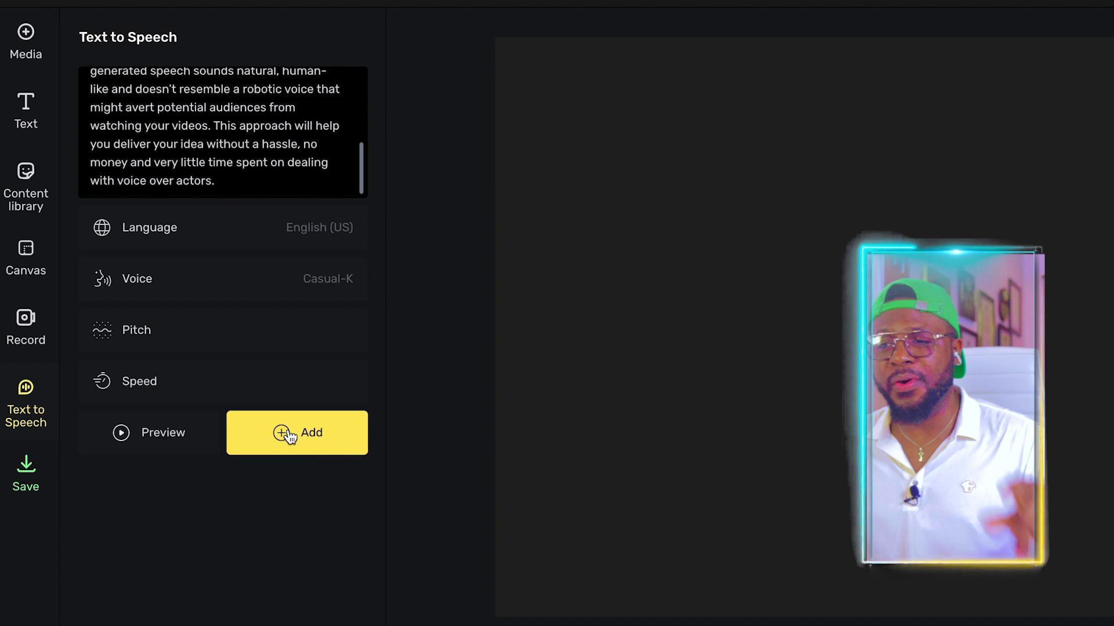
Add the generated speech to the timeline and export it in WAV format
{"action": "left_click", "coordinate": [286, 437]}
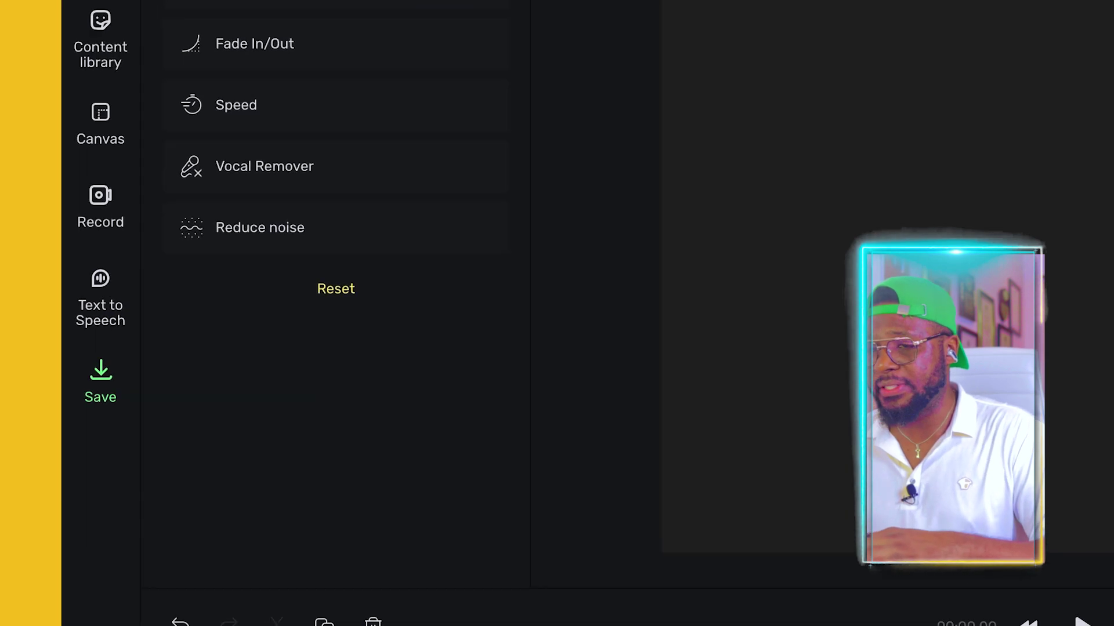
{"action": "left_click", "coordinate": [104, 384]}
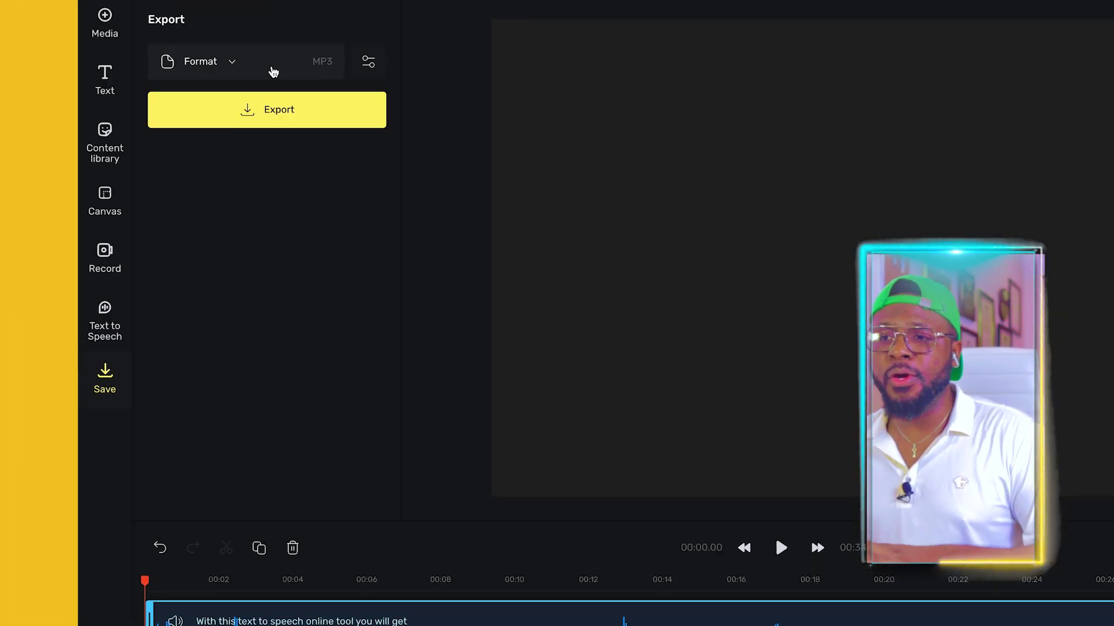
{"action": "left_click", "coordinate": [230, 64]}
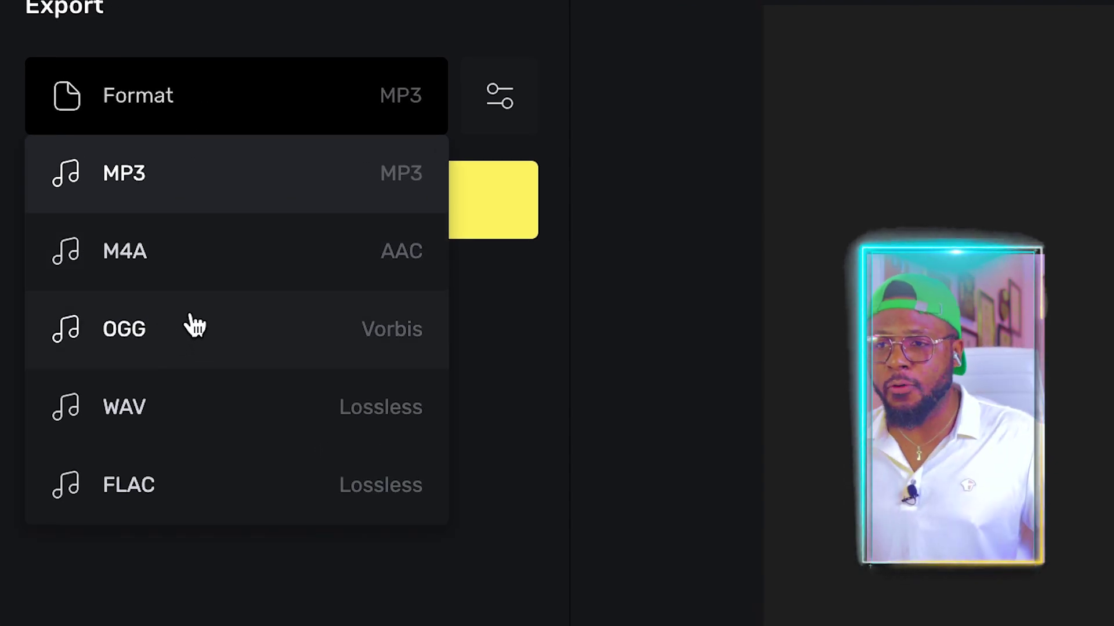
{"action": "left_click", "coordinate": [220, 188]}
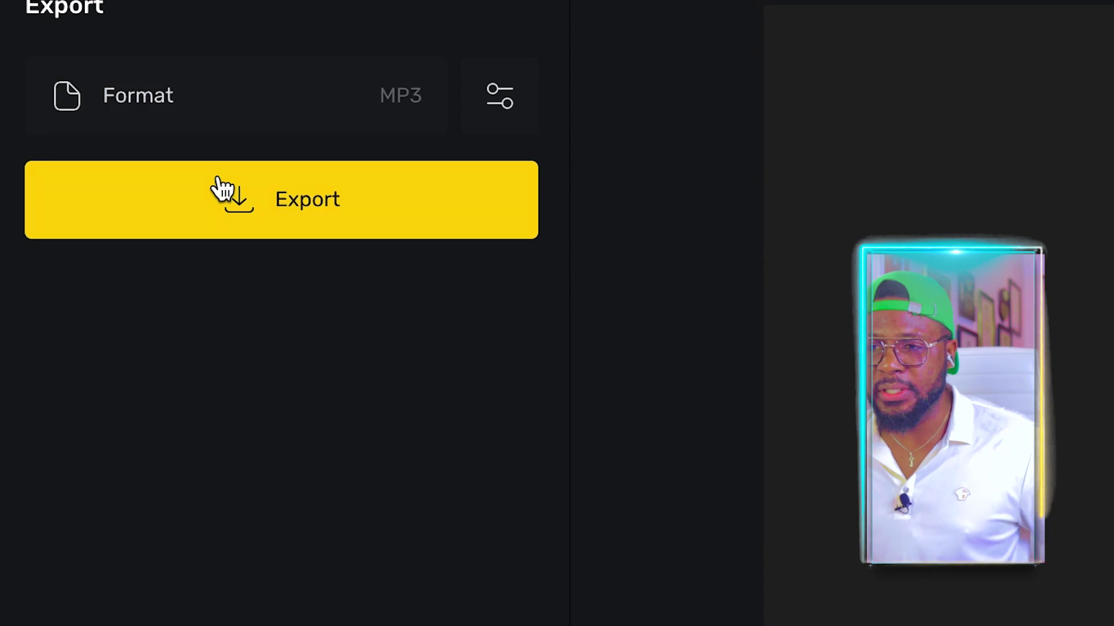
{"action": "left_click", "coordinate": [211, 105]}
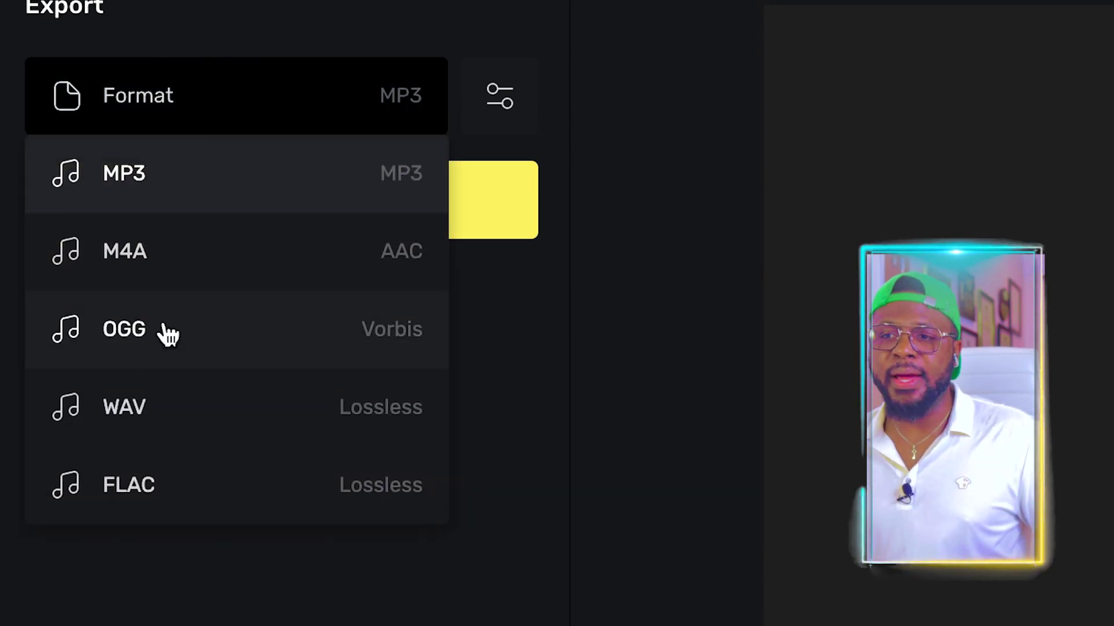
{"action": "left_click", "coordinate": [140, 408]}
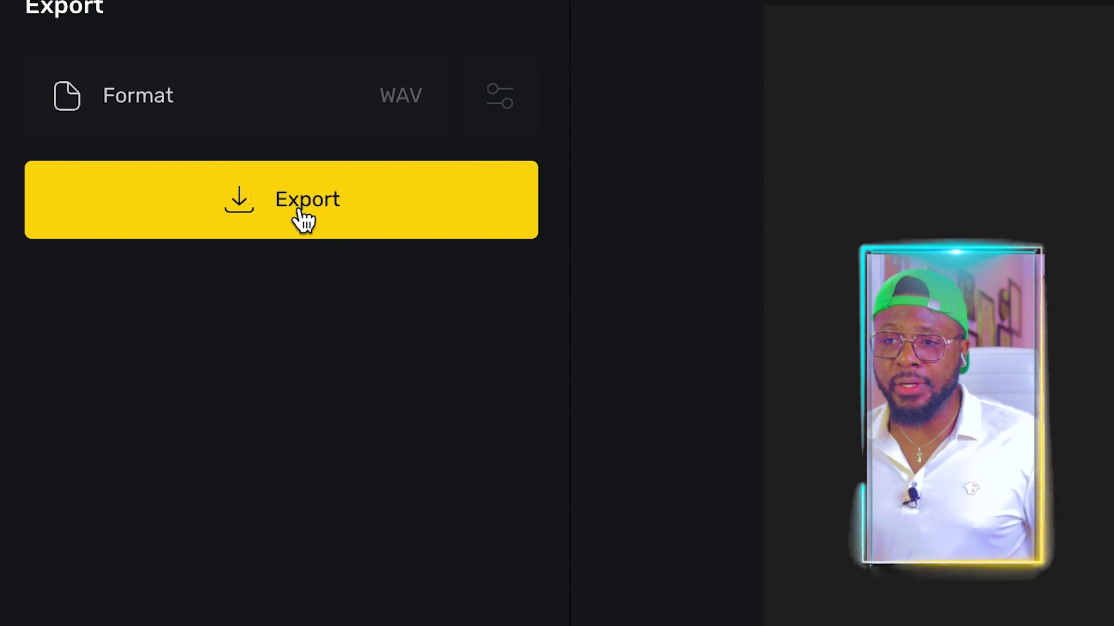
{"action": "left_click", "coordinate": [300, 208]}
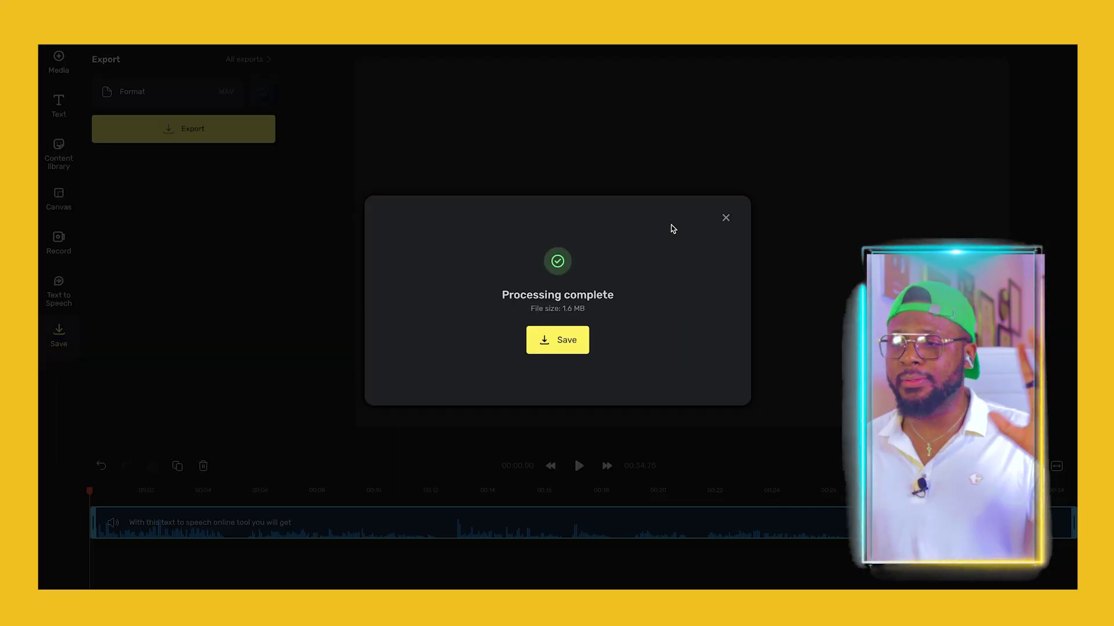
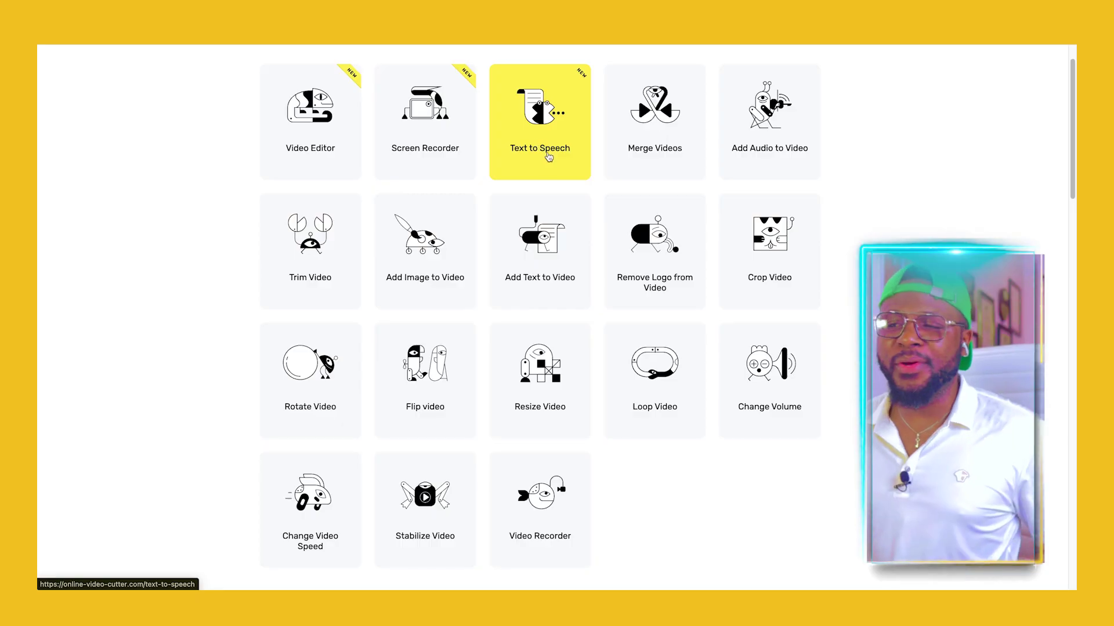
Look through the site's catalogue of video, audio and PDF tools
{"action": "scroll", "coordinate": [571, 187], "scroll_direction": "down", "scroll_amount": 1}
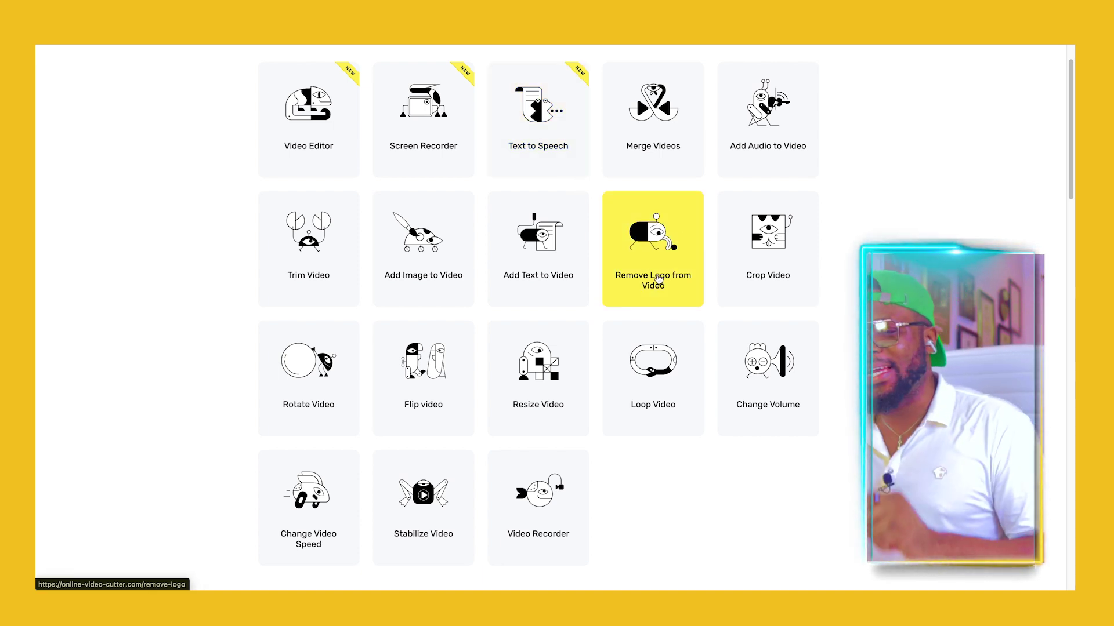
{"action": "scroll", "coordinate": [659, 255], "scroll_direction": "down", "scroll_amount": 8}
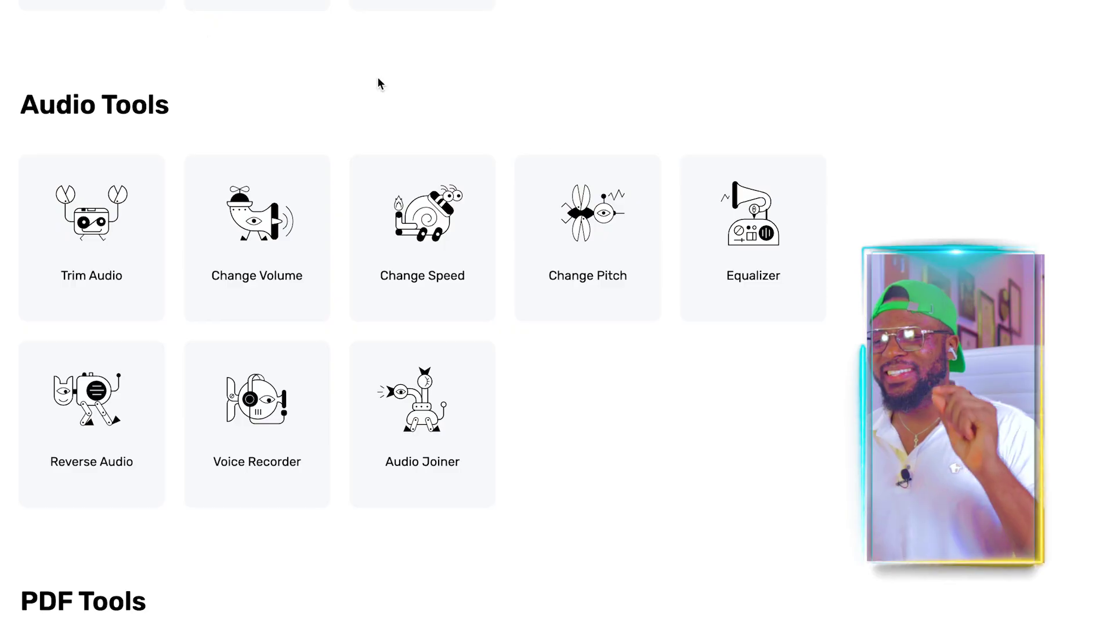
{"action": "scroll", "coordinate": [547, 142], "scroll_direction": "down", "scroll_amount": 5}
{"action": "scroll", "coordinate": [552, 69], "scroll_direction": "down", "scroll_amount": 4}
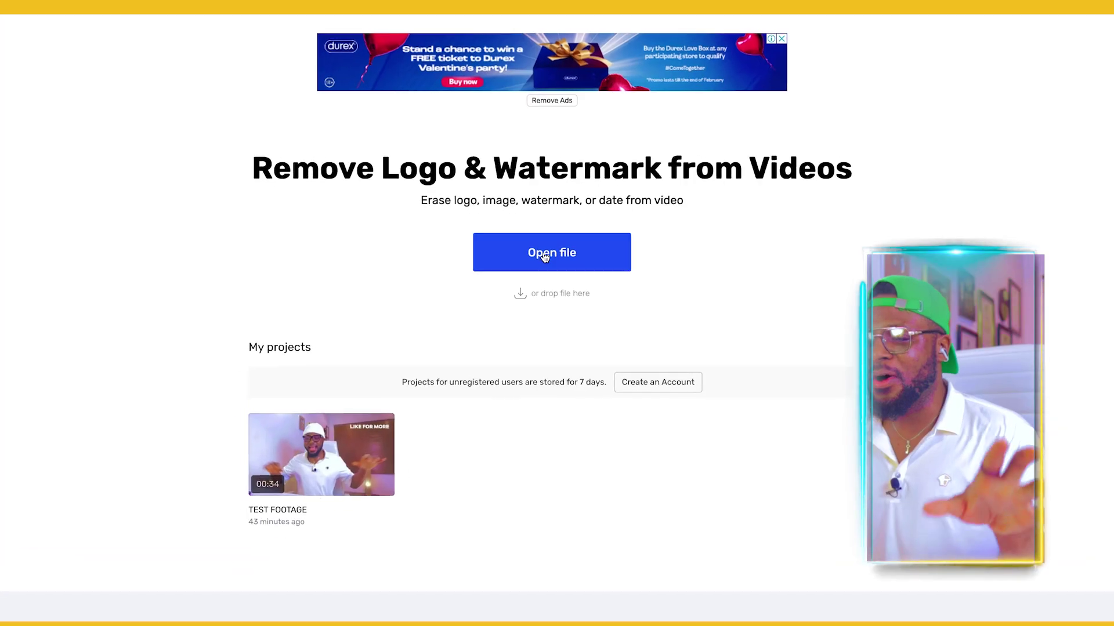
Open TEST FOOTAGE.mov from the Desktop in the logo and watermark remover
{"action": "left_click", "coordinate": [546, 255]}
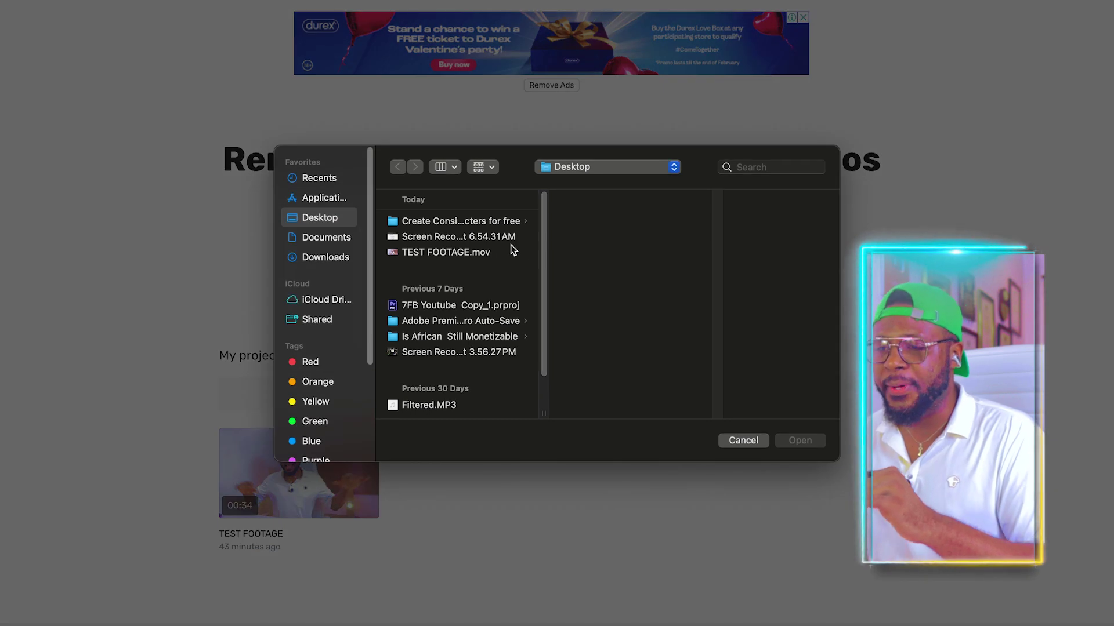
{"action": "left_click", "coordinate": [440, 253]}
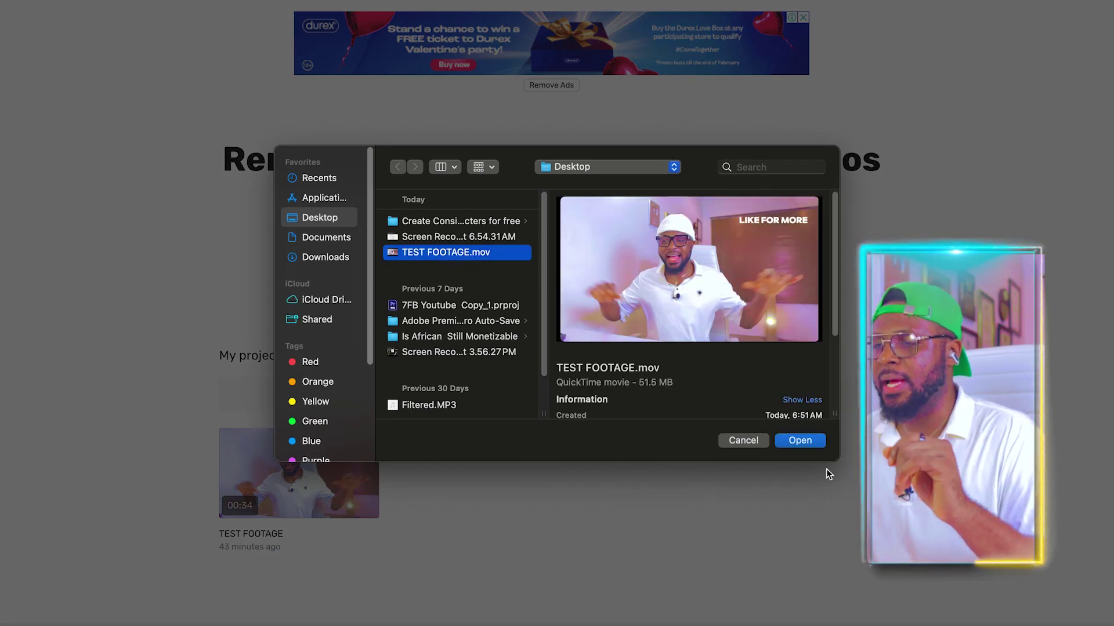
{"action": "left_click", "coordinate": [800, 441]}
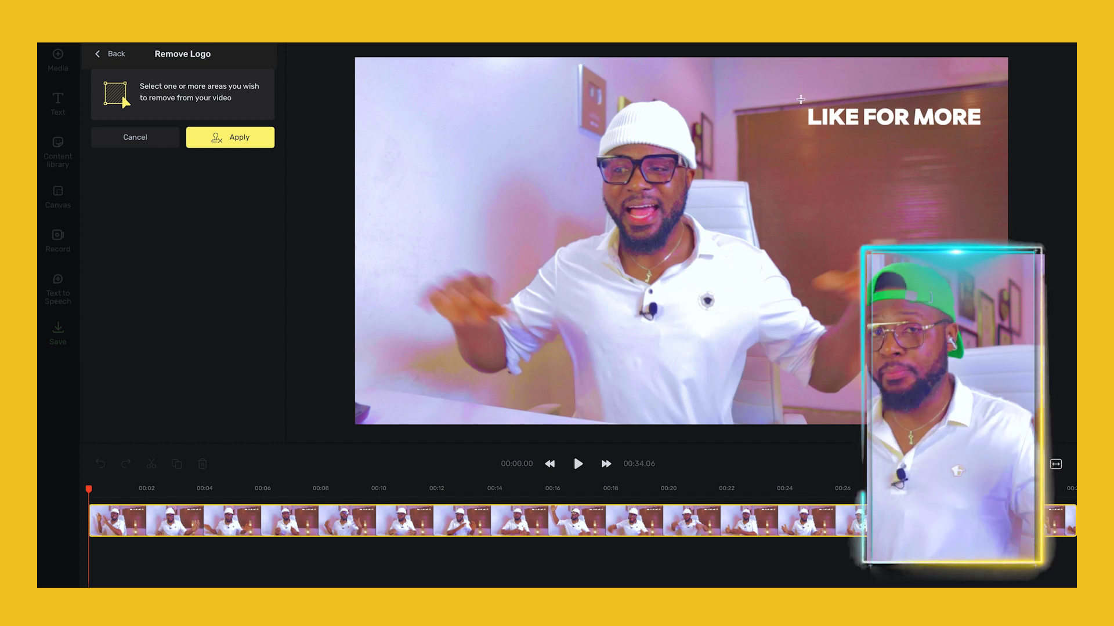
{"action": "left_click", "coordinate": [800, 102]}
{"action": "left_click_drag", "start_coordinate": [806, 113], "coordinate": [984, 135]}
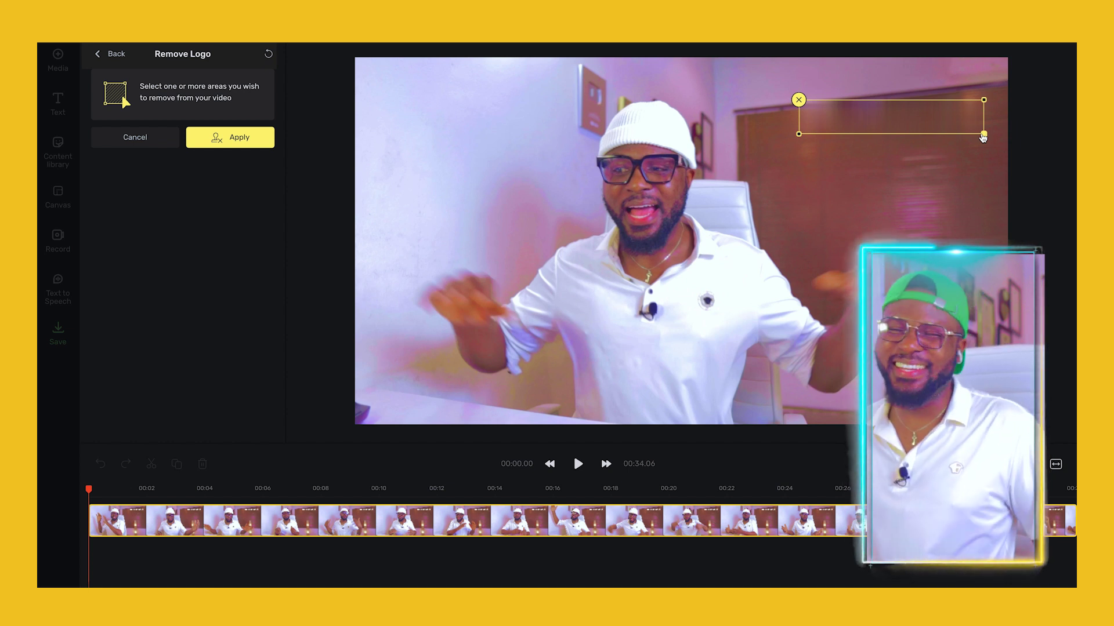
{"action": "left_click", "coordinate": [798, 101]}
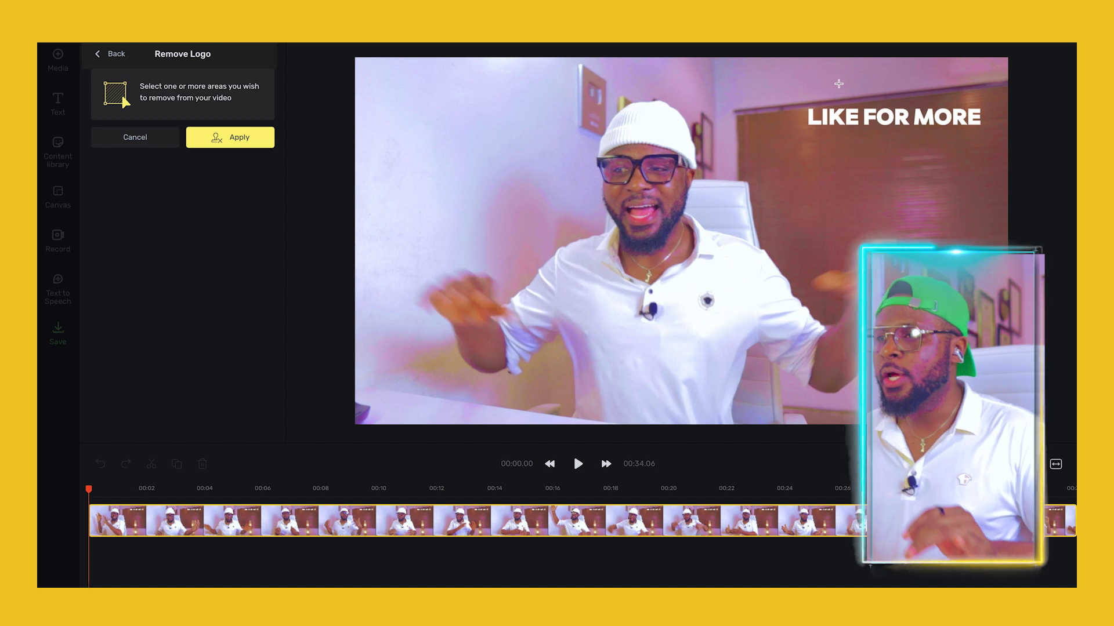
Mark a removal area around the "LIKE FOR MORE" text, check it in playback and apply the logo removal
{"action": "left_click", "coordinate": [799, 105]}
{"action": "left_click_drag", "start_coordinate": [808, 115], "coordinate": [995, 135]}
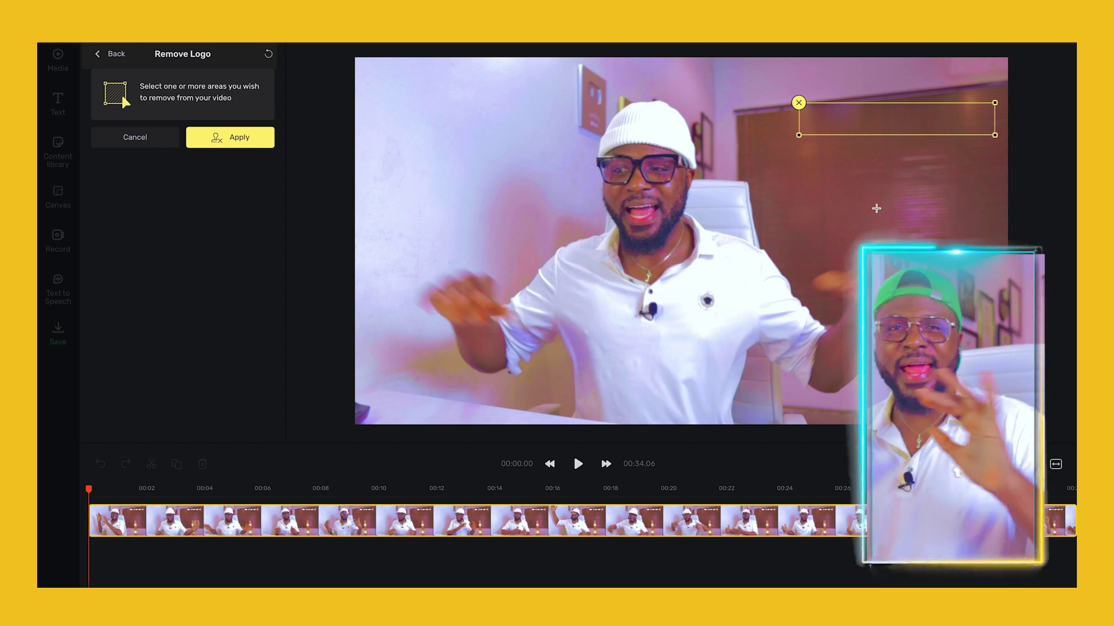
{"action": "key", "text": "space"}
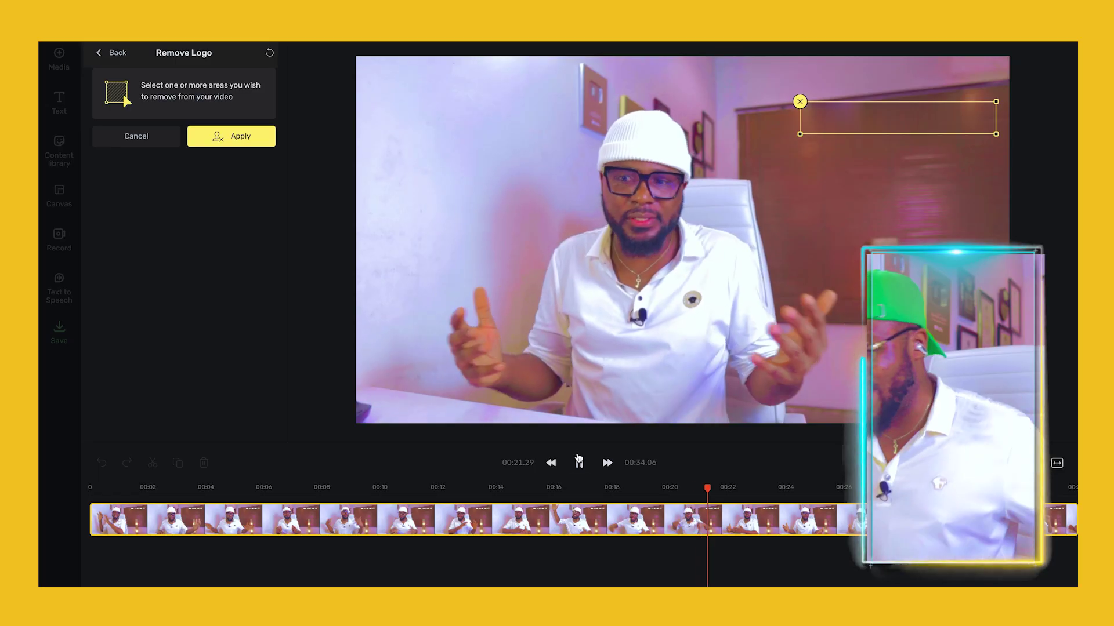
{"action": "left_click", "coordinate": [580, 462]}
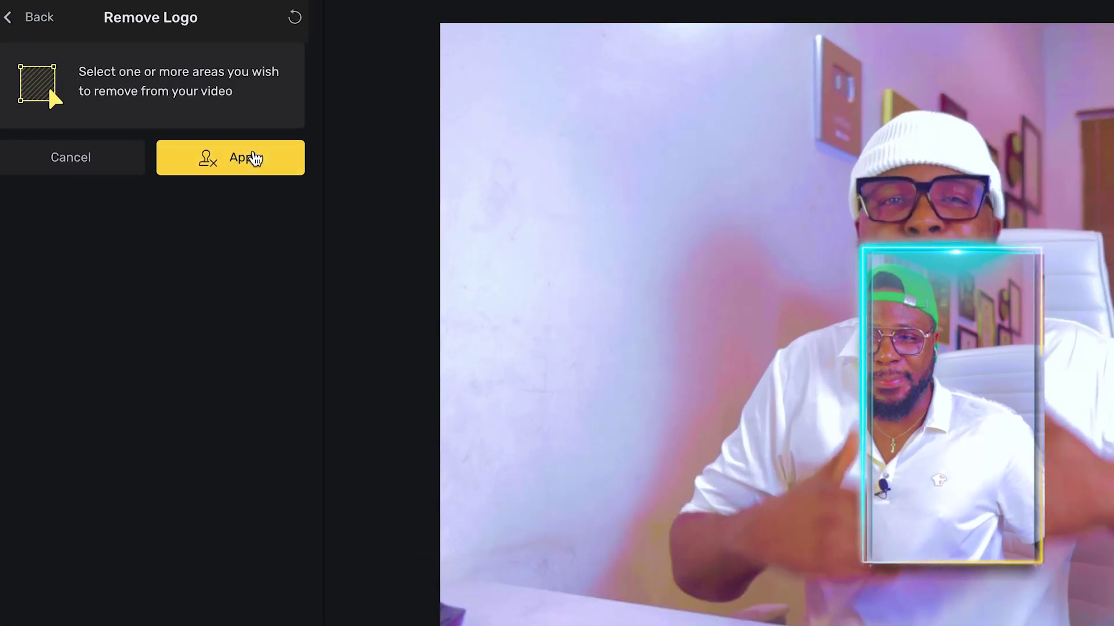
{"action": "left_click", "coordinate": [247, 136]}
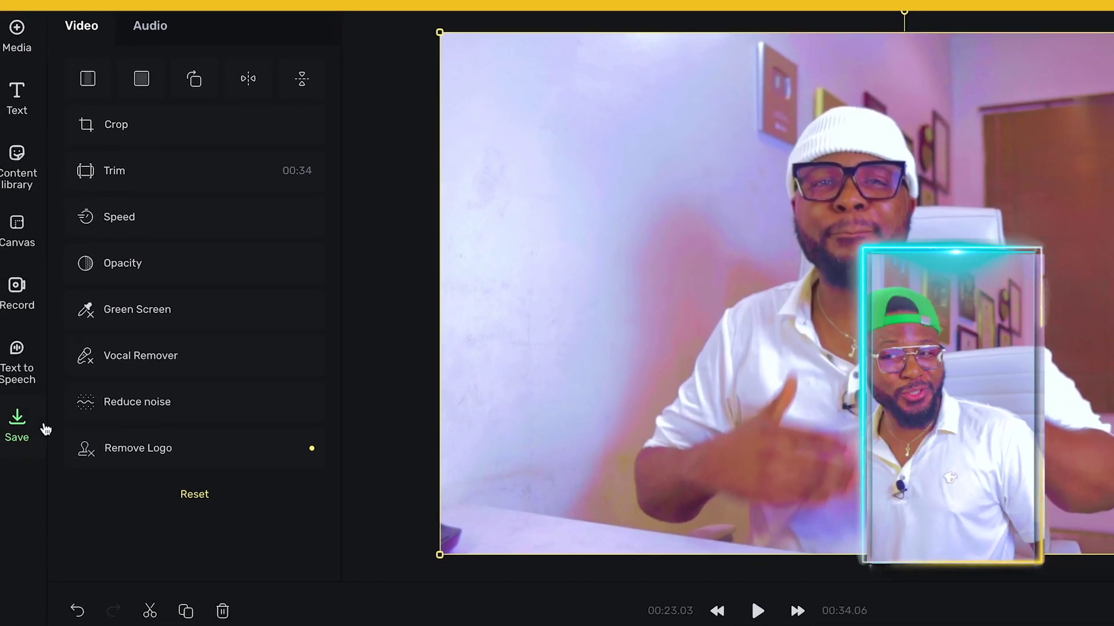
Open the video's export settings and look through the output formats
{"action": "left_click", "coordinate": [27, 412]}
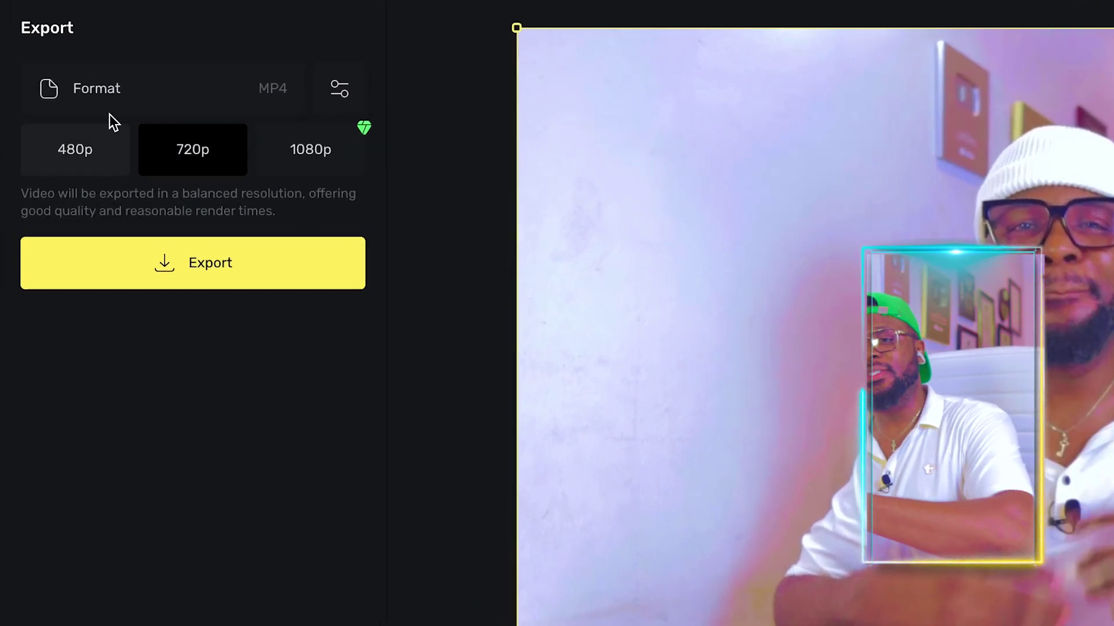
{"action": "left_click", "coordinate": [128, 99]}
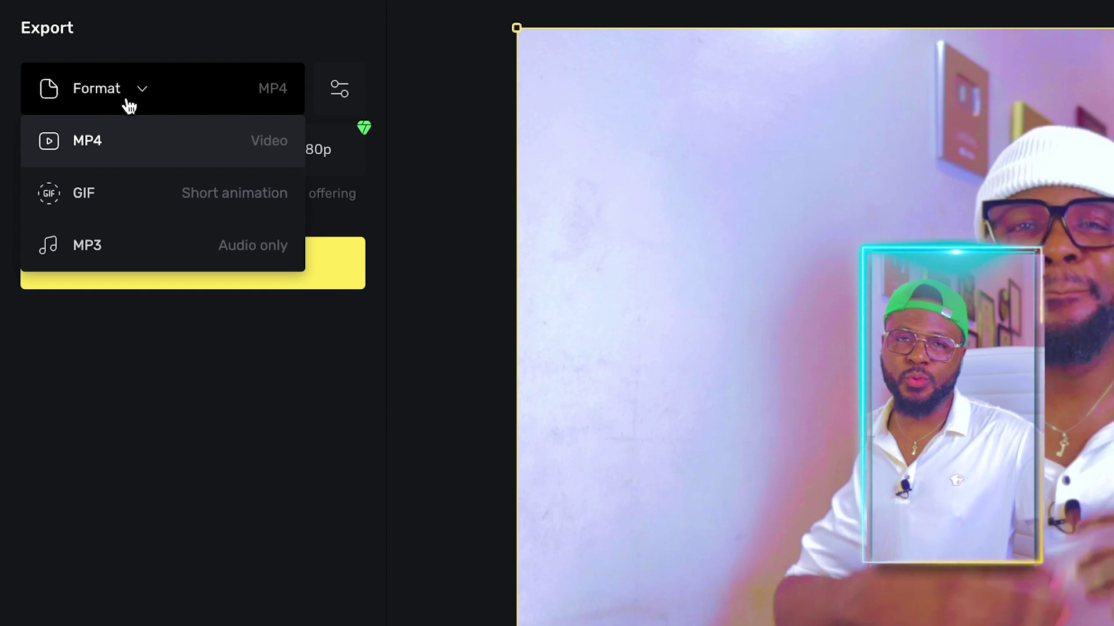
{"action": "left_click", "coordinate": [152, 89]}
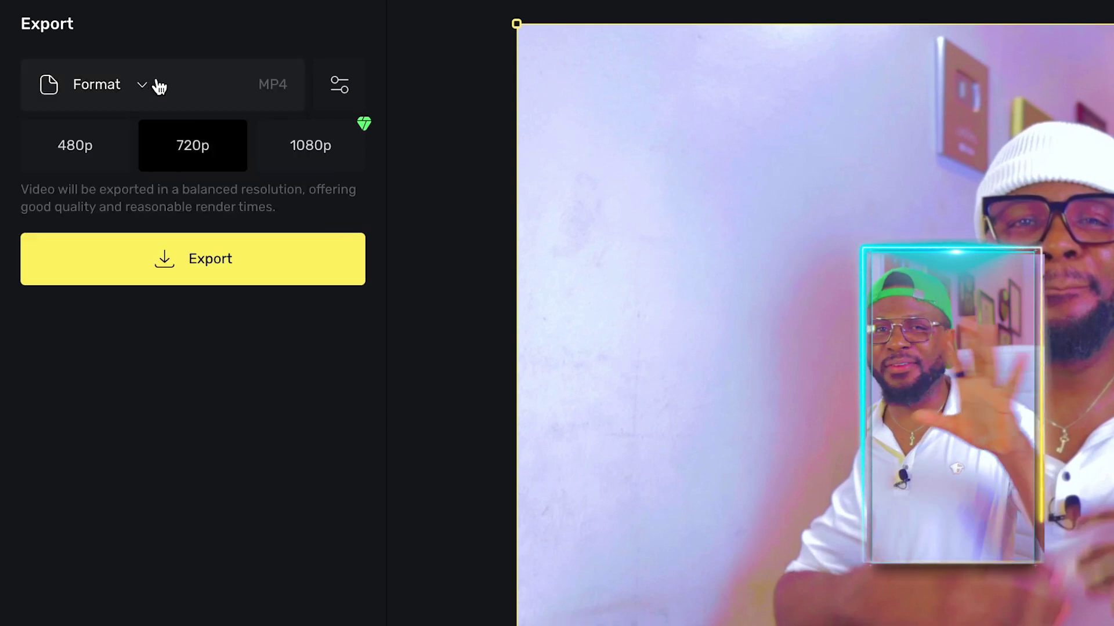